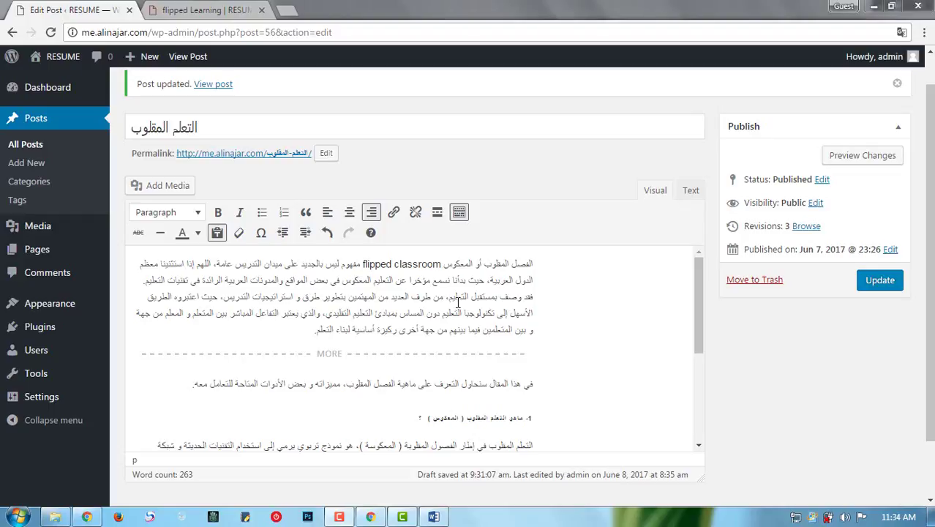
{"action": "left_click_drag", "start_coordinate": [457, 295], "coordinate": [429, 331]}
{"action": "left_click", "coordinate": [430, 331]}
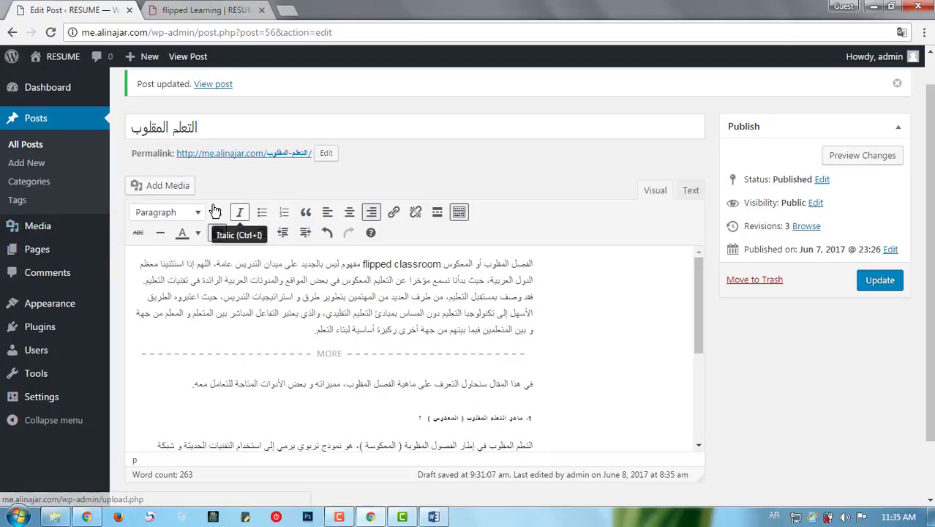
{"action": "scroll", "coordinate": [476, 325], "scroll_direction": "up", "scroll_amount": 1}
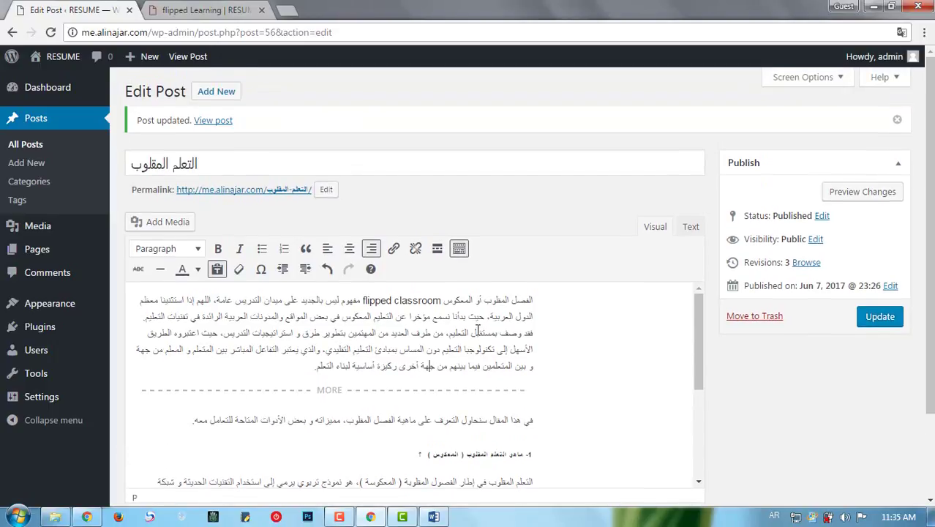
Select the opening paragraph above the More break, try Heading 1 on it and set its style to Heading 2.
{"action": "triple_click", "coordinate": [460, 332]}
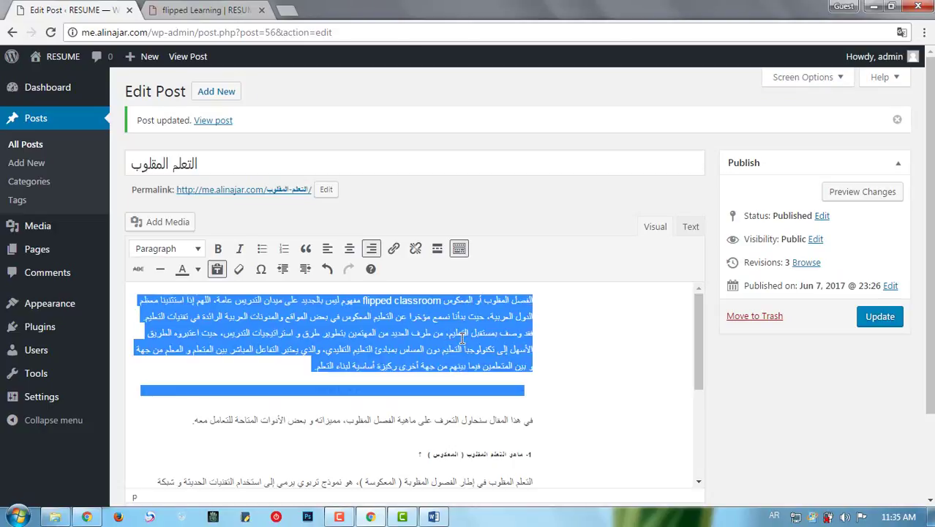
{"action": "left_click", "coordinate": [405, 333]}
{"action": "left_click_drag", "start_coordinate": [306, 367], "coordinate": [536, 296]}
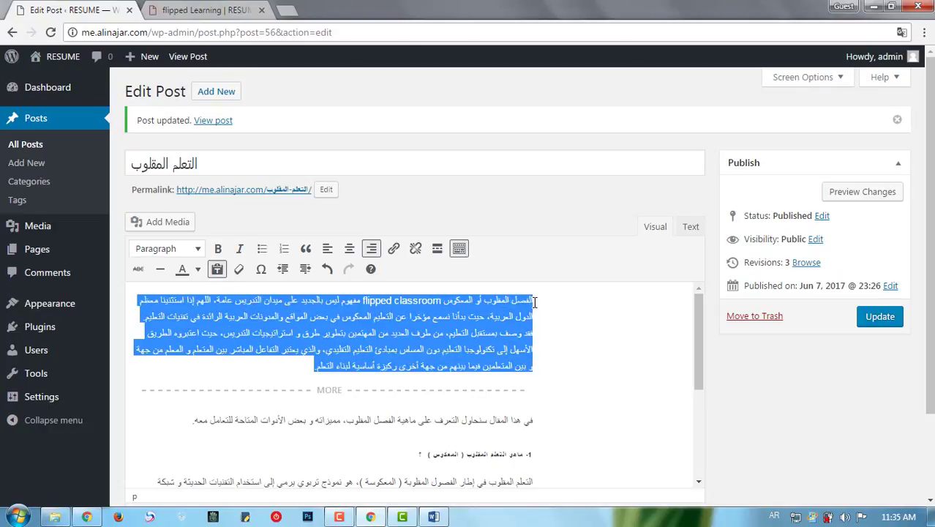
{"action": "left_click", "coordinate": [188, 252]}
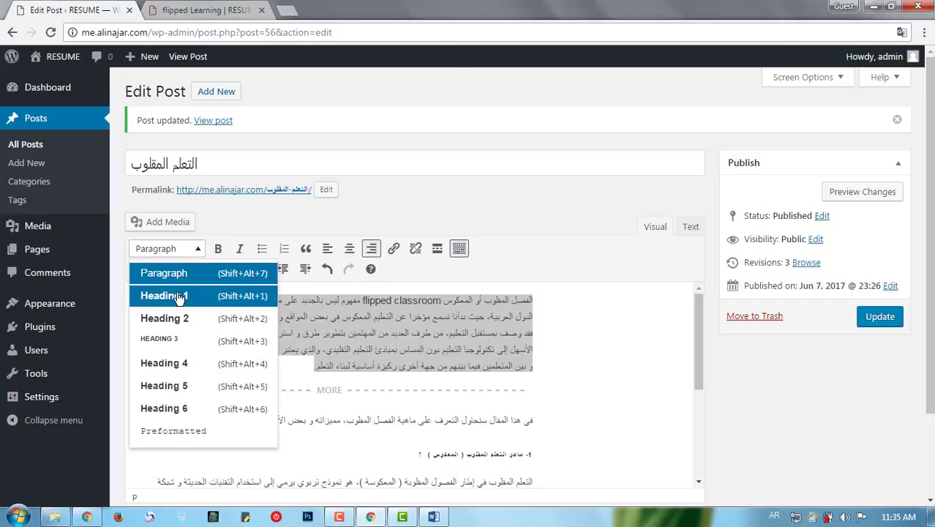
{"action": "left_click", "coordinate": [179, 295]}
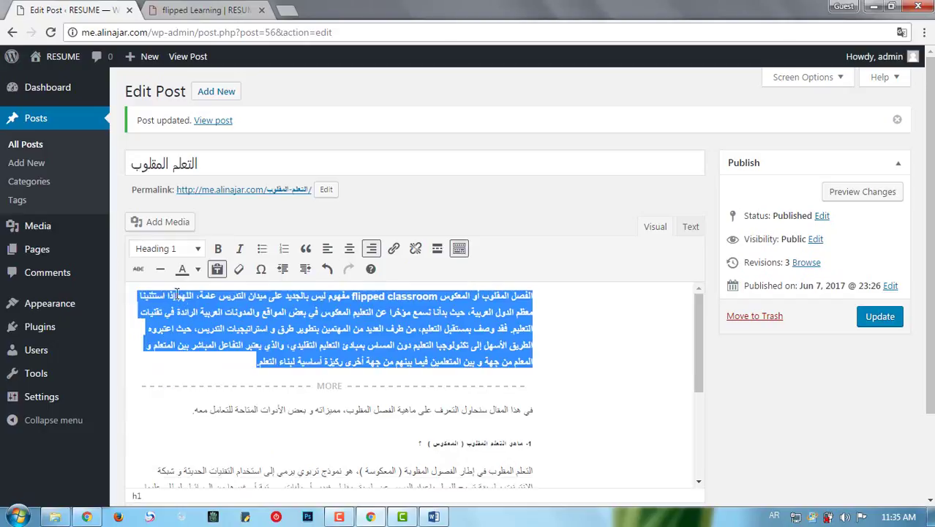
{"action": "left_click", "coordinate": [188, 248]}
{"action": "left_click", "coordinate": [194, 316]}
Try the Preformatted style on the opening paragraph and return it to Heading 2.
{"action": "left_click", "coordinate": [181, 250]}
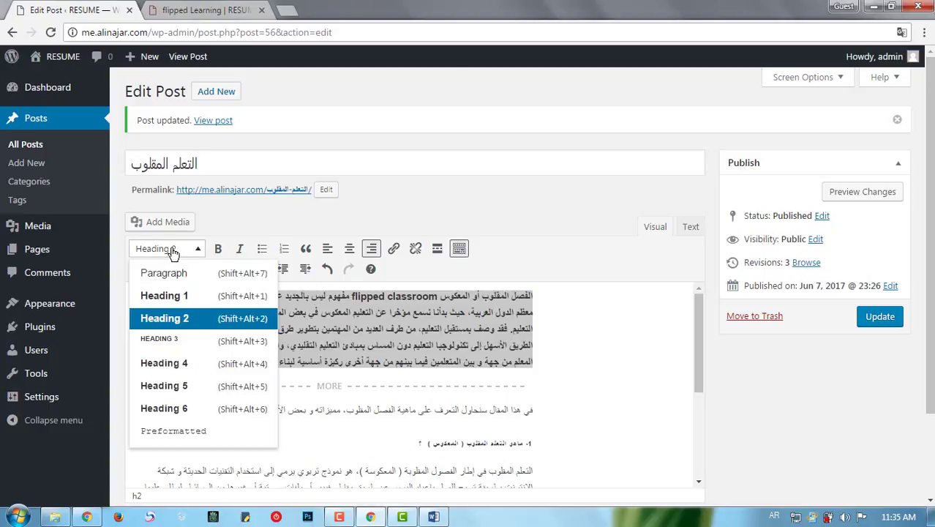
{"action": "left_click", "coordinate": [199, 431]}
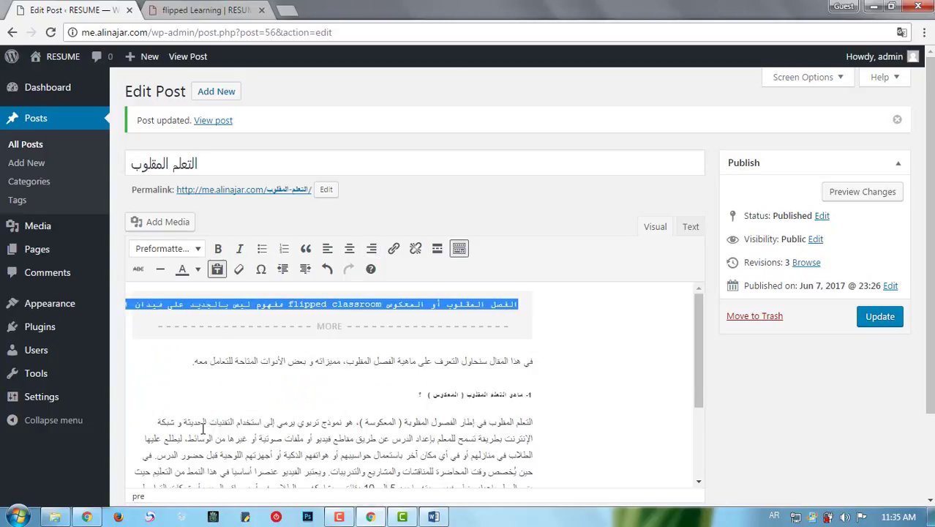
{"action": "left_click", "coordinate": [182, 252]}
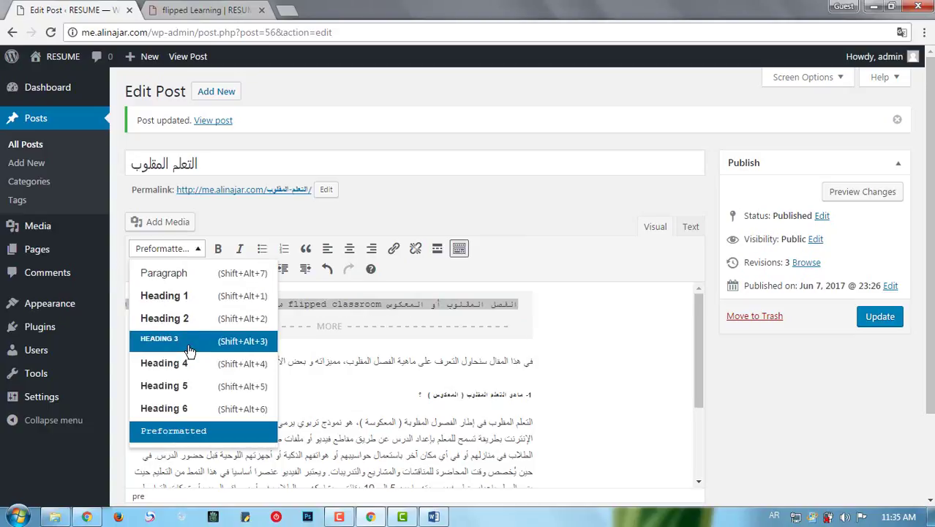
{"action": "left_click", "coordinate": [196, 320]}
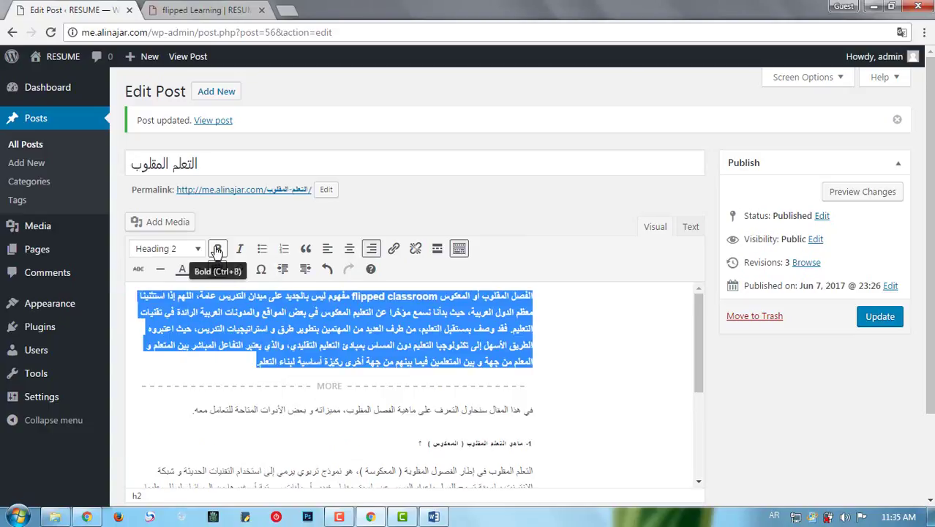
Try a blockquote, left alignment and centre alignment on the opening paragraph, and restore it to unquoted, right-aligned text.
{"action": "left_click", "coordinate": [304, 256]}
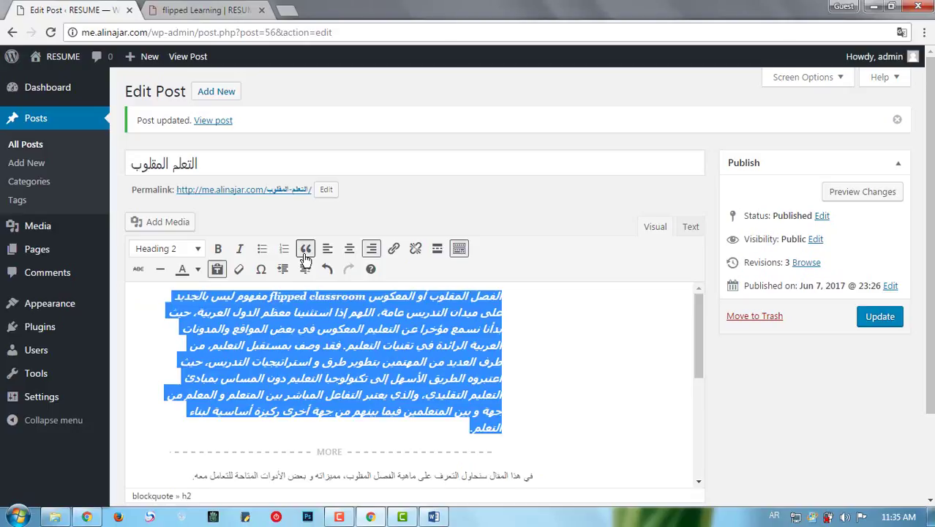
{"action": "left_click", "coordinate": [306, 253]}
{"action": "left_click", "coordinate": [327, 250]}
{"action": "left_click", "coordinate": [349, 250]}
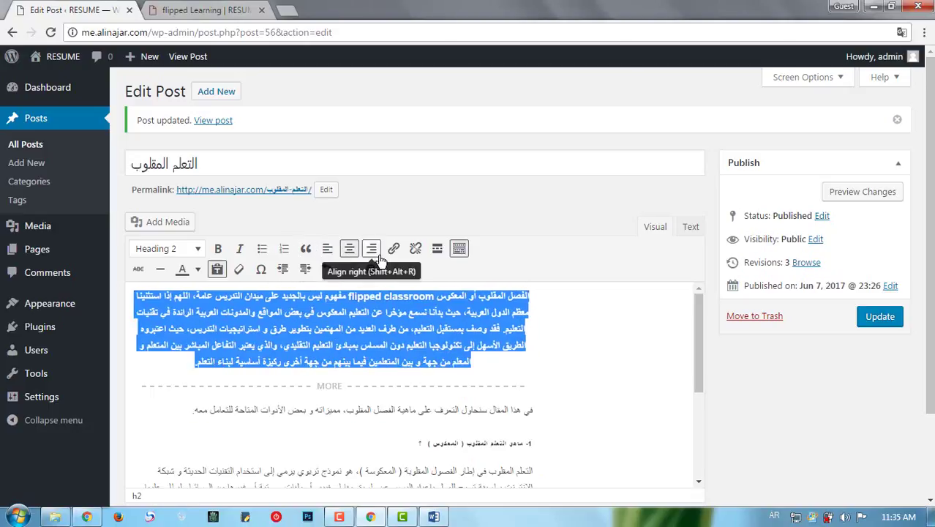
{"action": "left_click", "coordinate": [378, 256]}
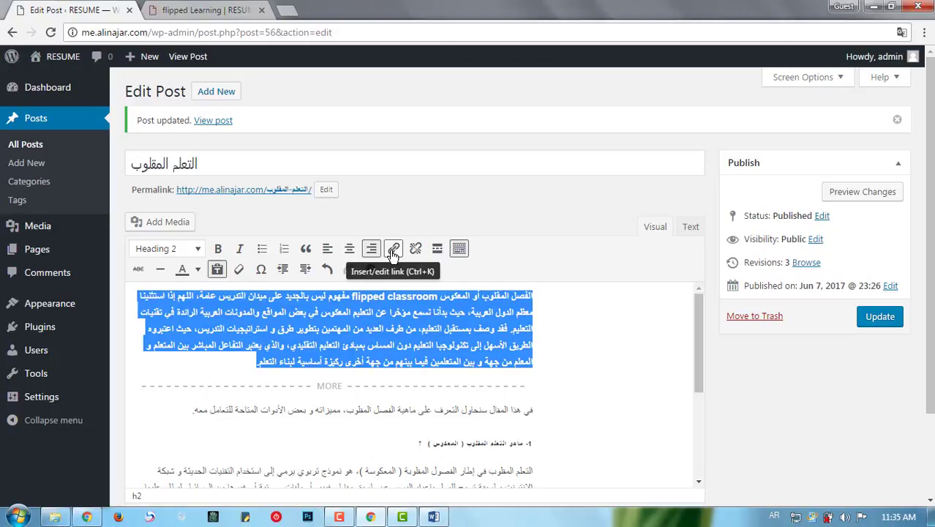
Start a link on the opening paragraph and copy the address of the flipped Learning tag page for it.
{"action": "left_click", "coordinate": [393, 253]}
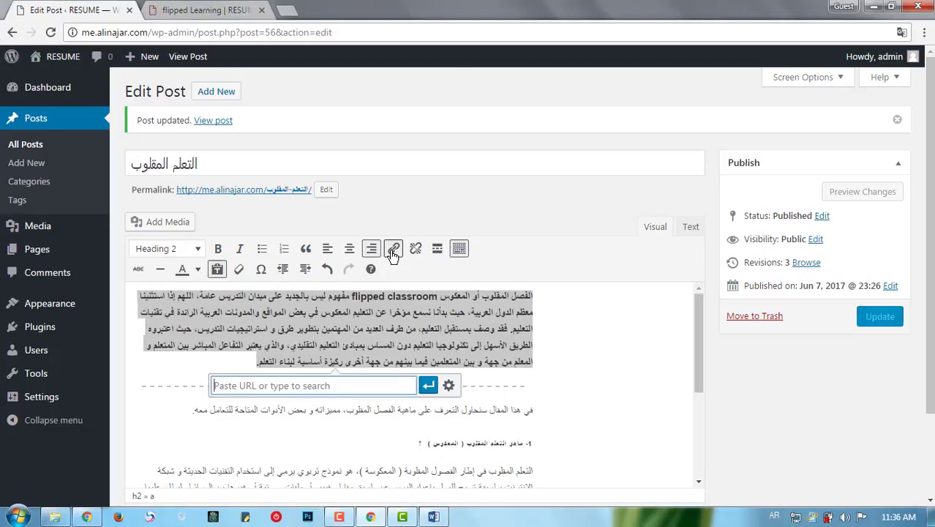
{"action": "left_click", "coordinate": [192, 13]}
{"action": "right_click", "coordinate": [190, 33]}
{"action": "left_click", "coordinate": [216, 85]}
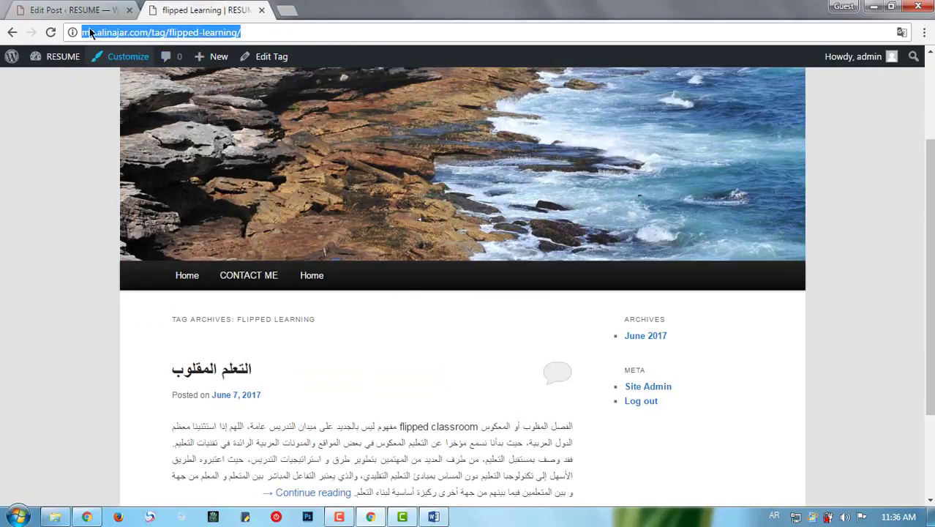
Try to link the whole opening paragraph to the copied tag page address and dismiss the link settings.
{"action": "left_click", "coordinate": [94, 11]}
{"action": "key", "text": "ctrl+v"}
{"action": "key", "text": "Return"}
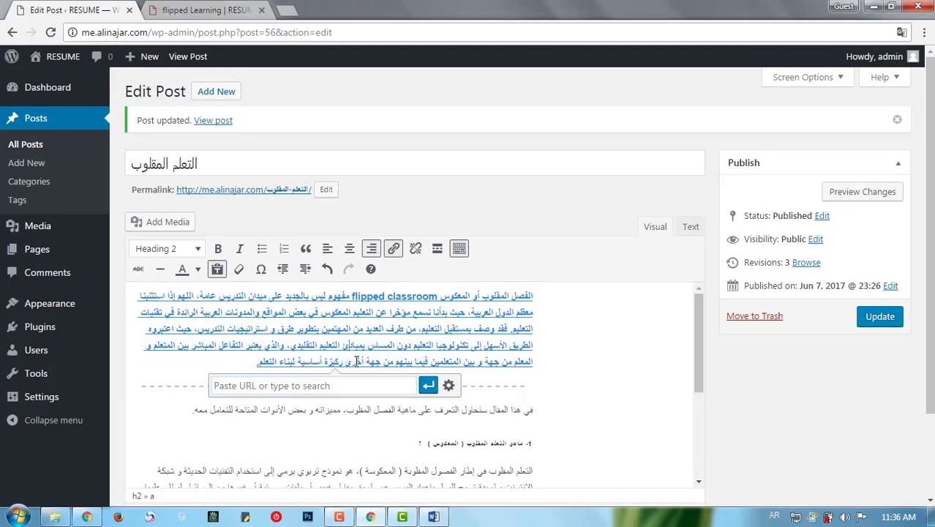
{"action": "left_click", "coordinate": [449, 386]}
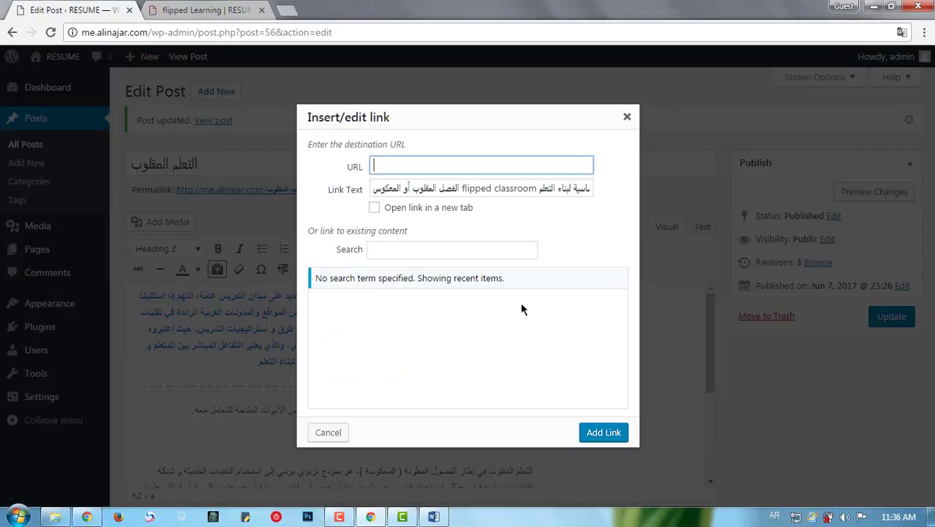
{"action": "left_click", "coordinate": [627, 119]}
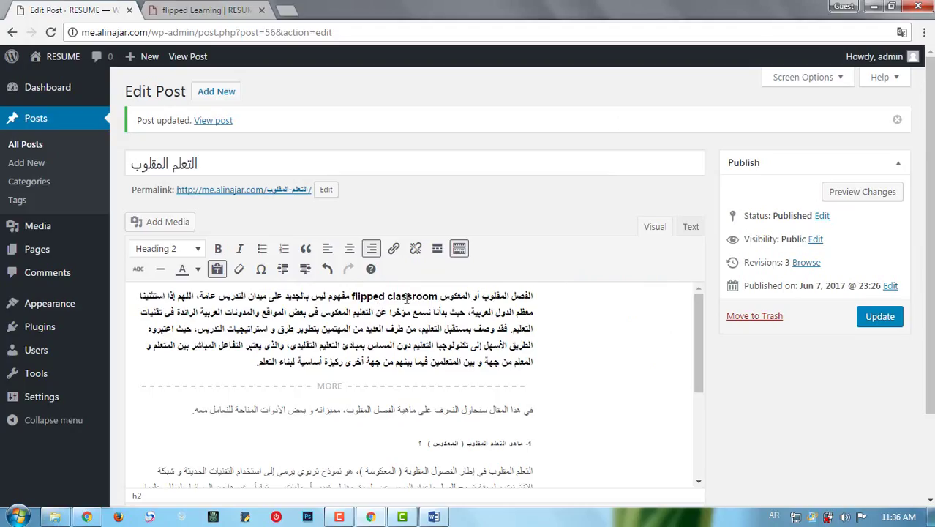
Try out the link settings for the word "flipped" with the copied tag page address, and close them without saving.
{"action": "double_click", "coordinate": [360, 296]}
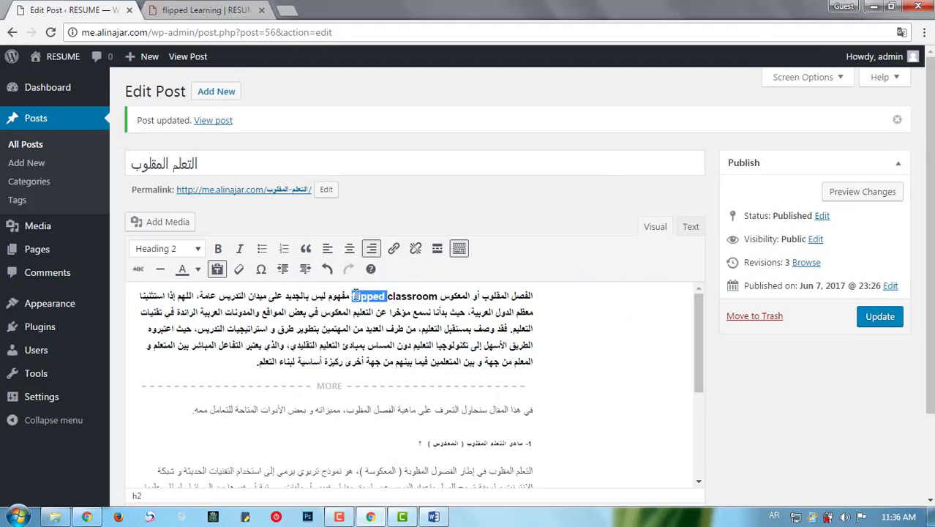
{"action": "left_click", "coordinate": [394, 249]}
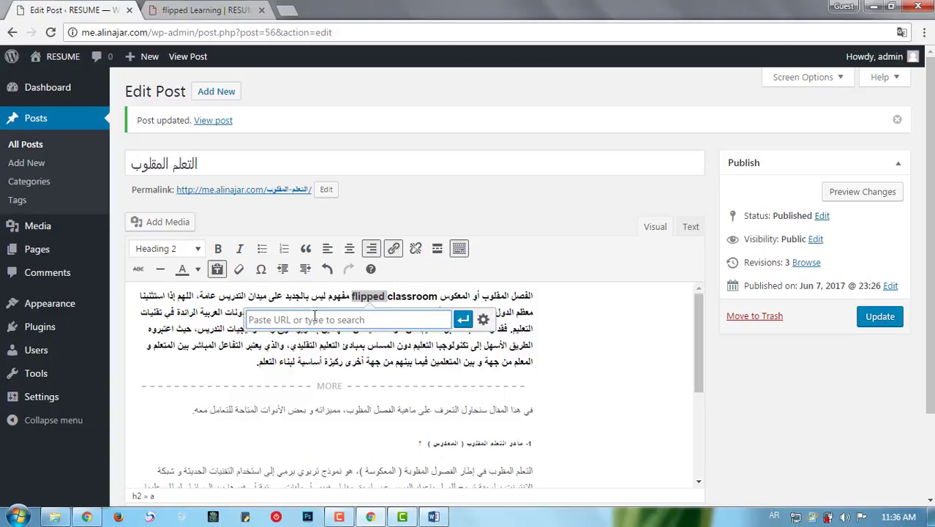
{"action": "key", "text": "ctrl+v"}
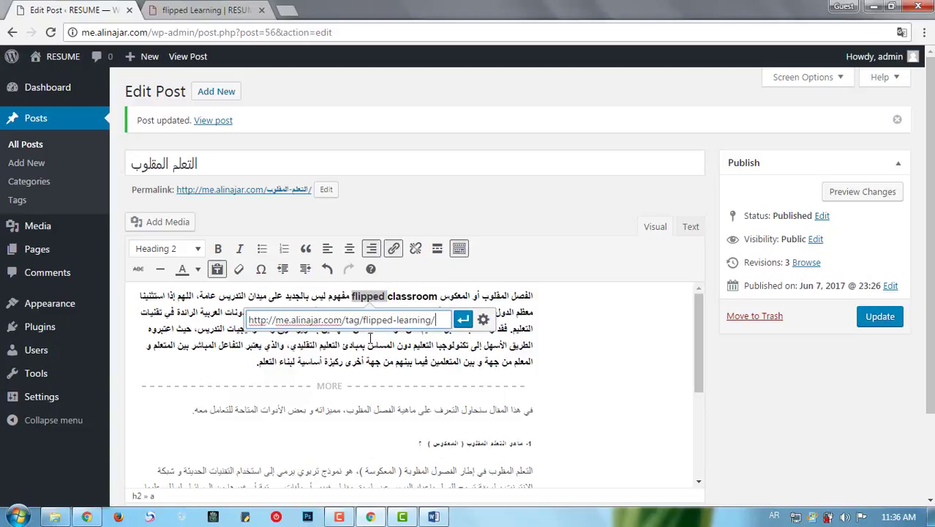
{"action": "left_click", "coordinate": [483, 320]}
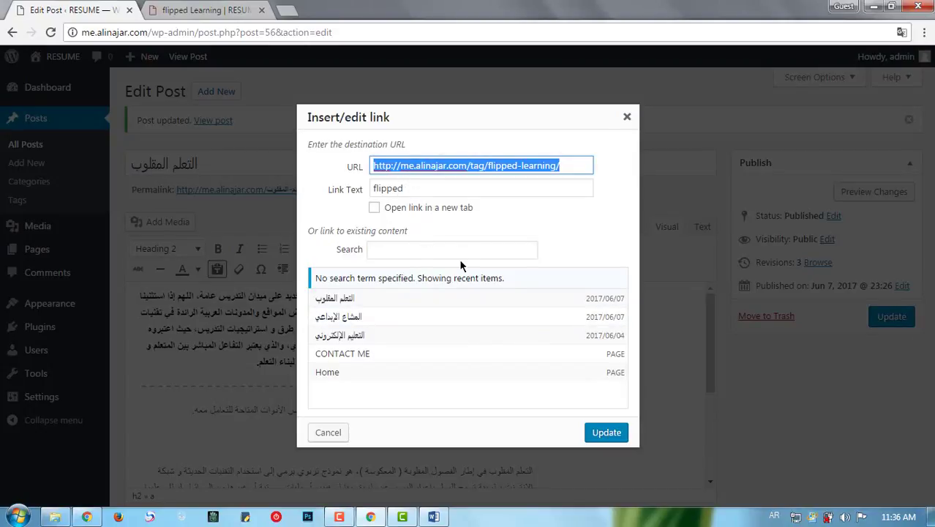
{"action": "left_click_drag", "start_coordinate": [559, 165], "coordinate": [467, 168]}
{"action": "left_click", "coordinate": [418, 185]}
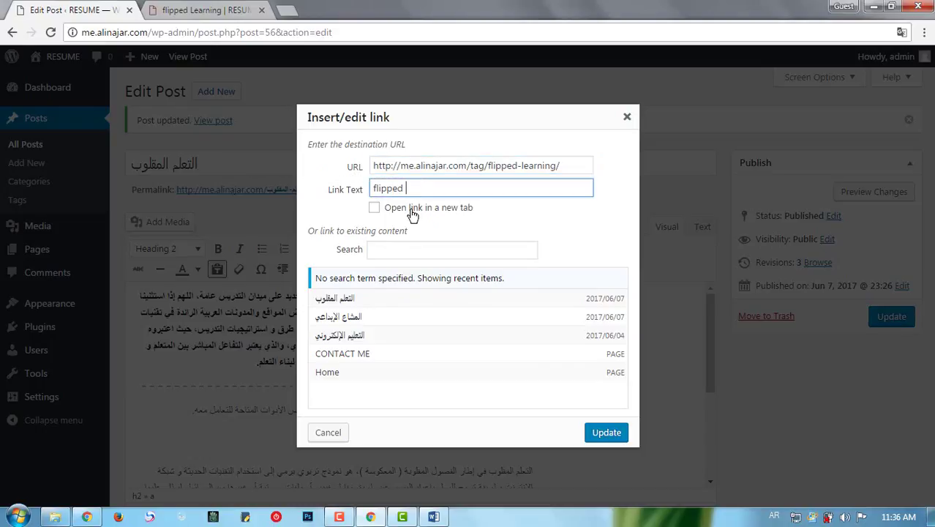
{"action": "left_click", "coordinate": [388, 249]}
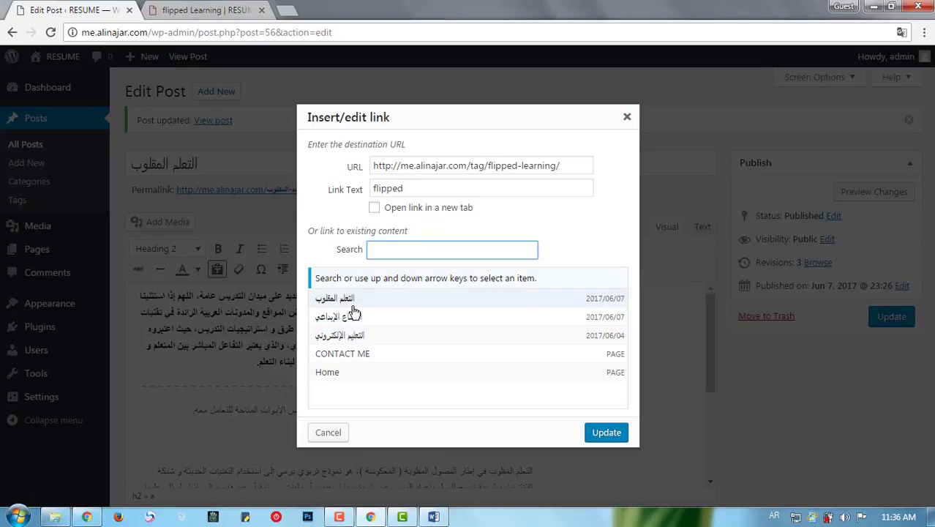
{"action": "left_click", "coordinate": [627, 117]}
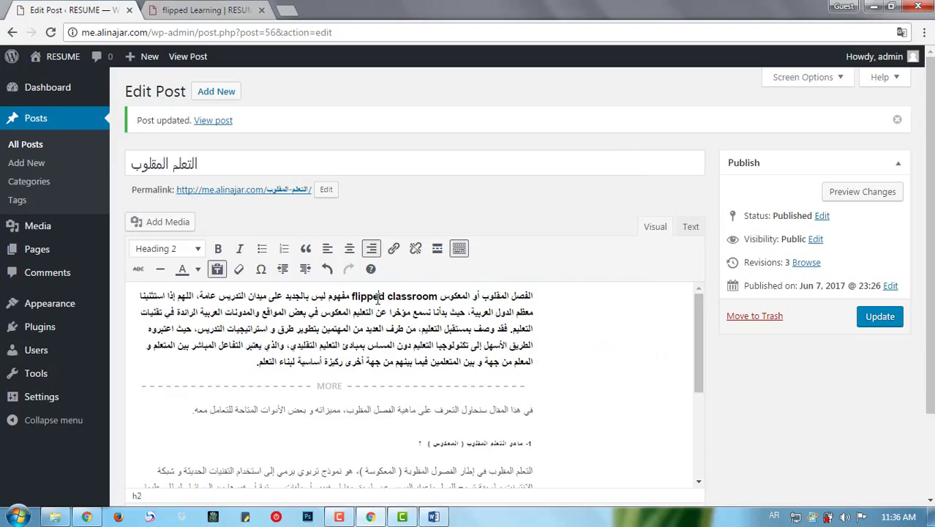
Link the word "flipped" in the opening paragraph to the copied flipped Learning tag page address, ending in /tag/flipped-learning/.
{"action": "double_click", "coordinate": [377, 296]}
{"action": "left_click", "coordinate": [395, 249]}
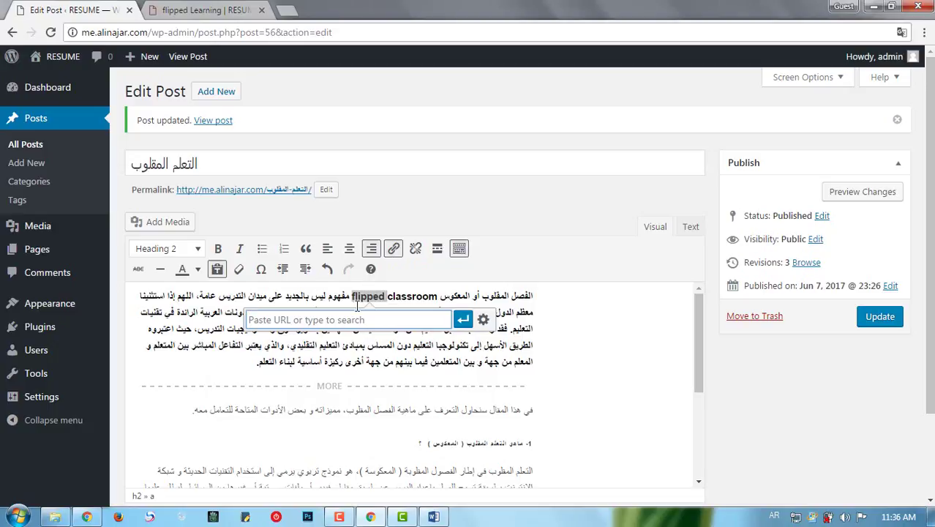
{"action": "key", "text": "ctrl+v"}
{"action": "left_click", "coordinate": [464, 319]}
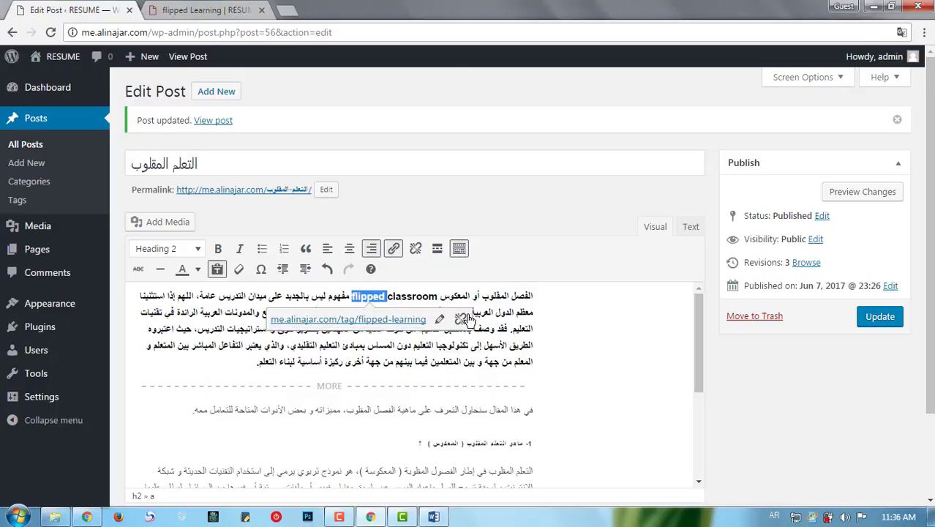
{"action": "left_click", "coordinate": [396, 360]}
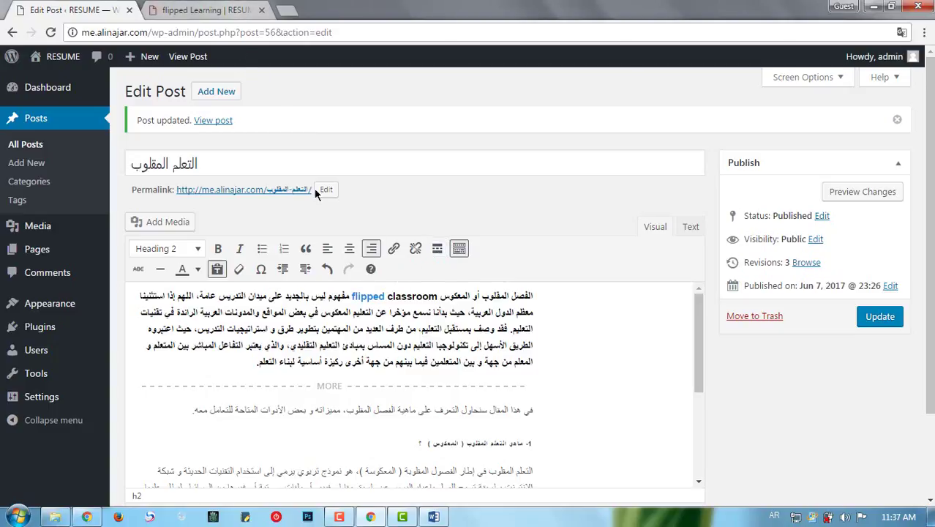
Compare the post excerpt on the flipped Learning tag page with the text above the More break in the post editor.
{"action": "left_click", "coordinate": [209, 15]}
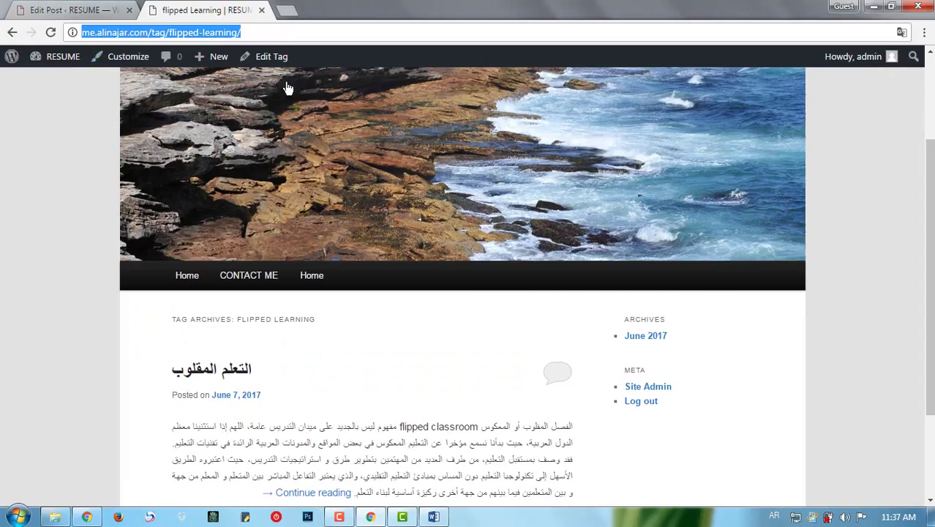
{"action": "left_click", "coordinate": [534, 291]}
{"action": "scroll", "coordinate": [534, 291], "scroll_direction": "down", "scroll_amount": 3}
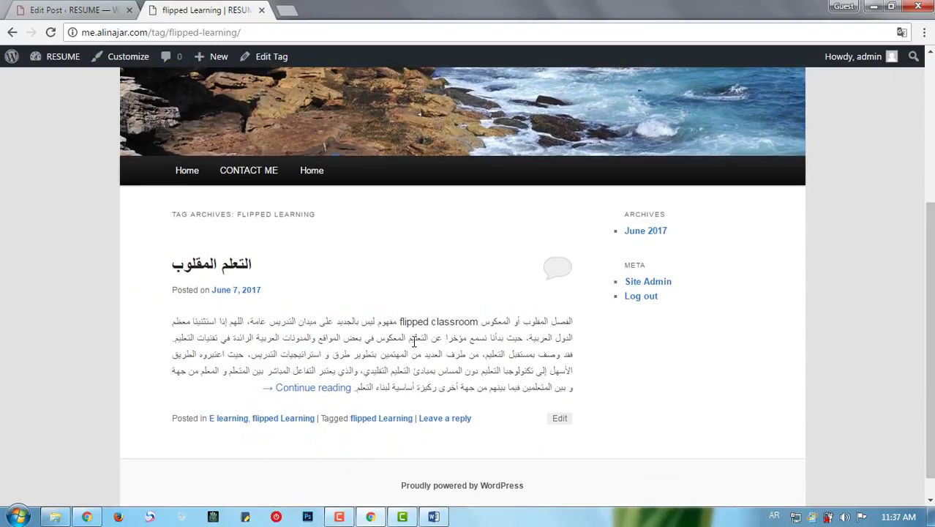
{"action": "left_click_drag", "start_coordinate": [528, 321], "coordinate": [346, 370]}
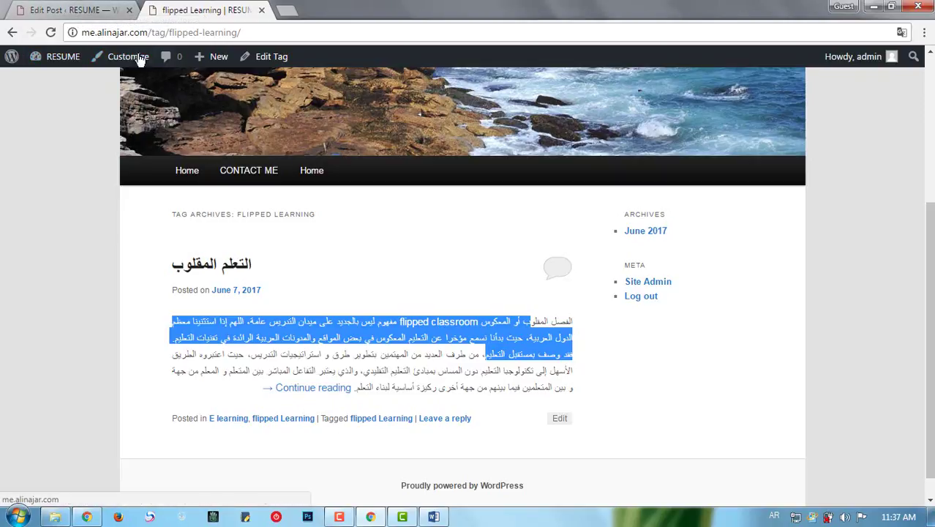
{"action": "key", "text": "ctrl+Tab"}
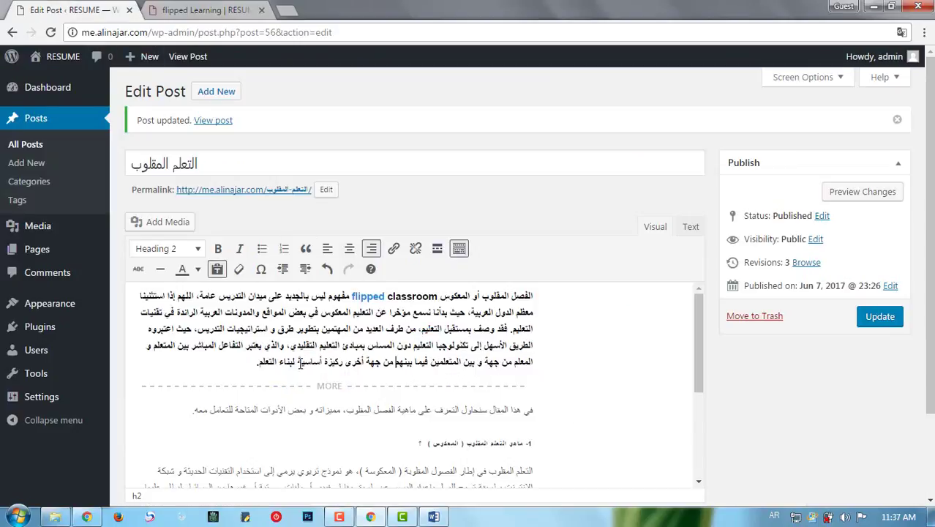
{"action": "left_click_drag", "start_coordinate": [249, 360], "coordinate": [552, 296]}
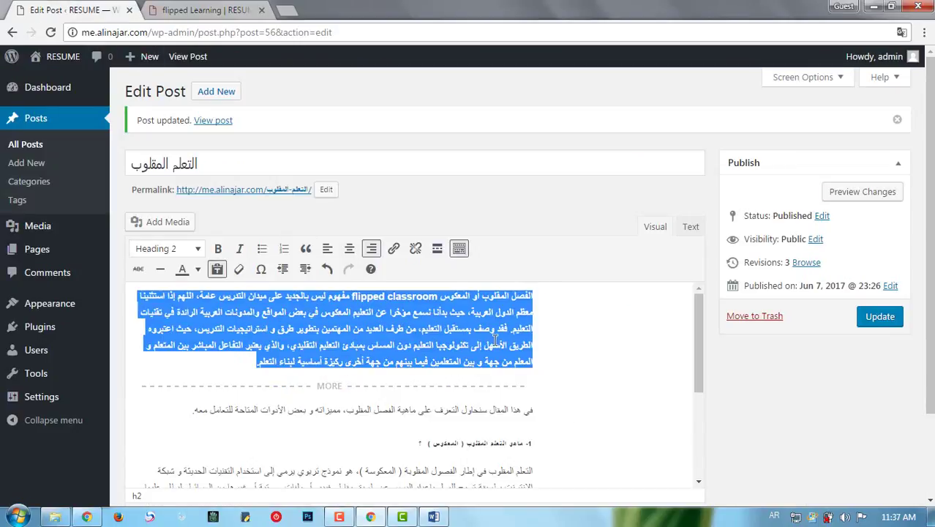
{"action": "left_click", "coordinate": [252, 370]}
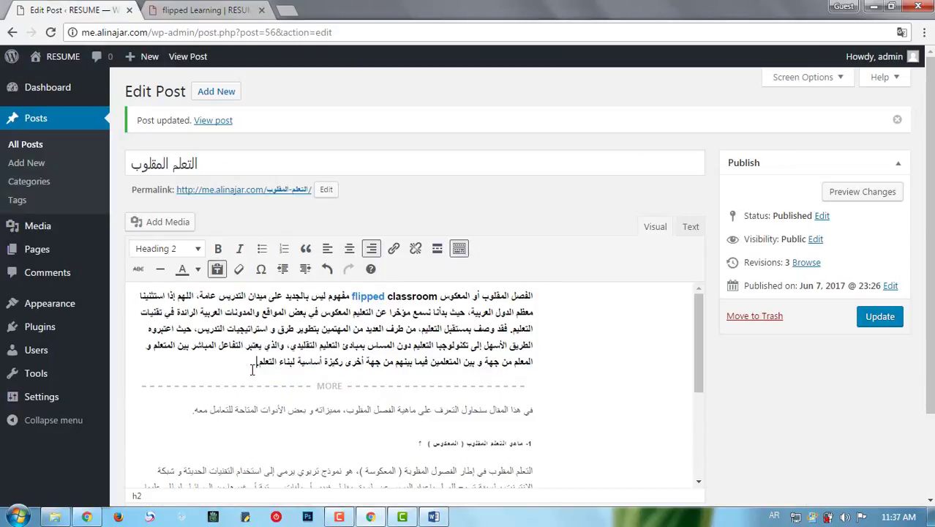
Hide the second row of formatting tools in the post editor.
{"action": "left_click", "coordinate": [458, 250]}
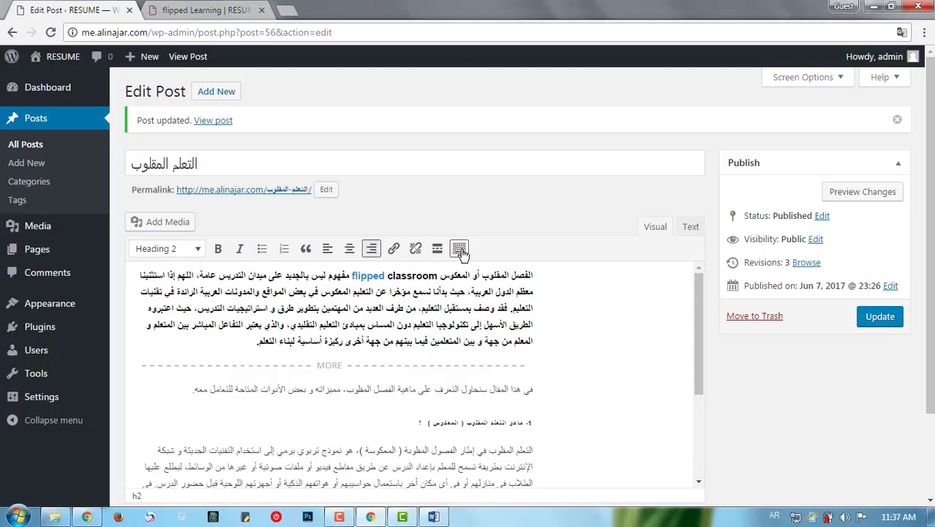
Try inserting a second Read More break below the opening paragraph, and delete the duplicate.
{"action": "left_click", "coordinate": [437, 249]}
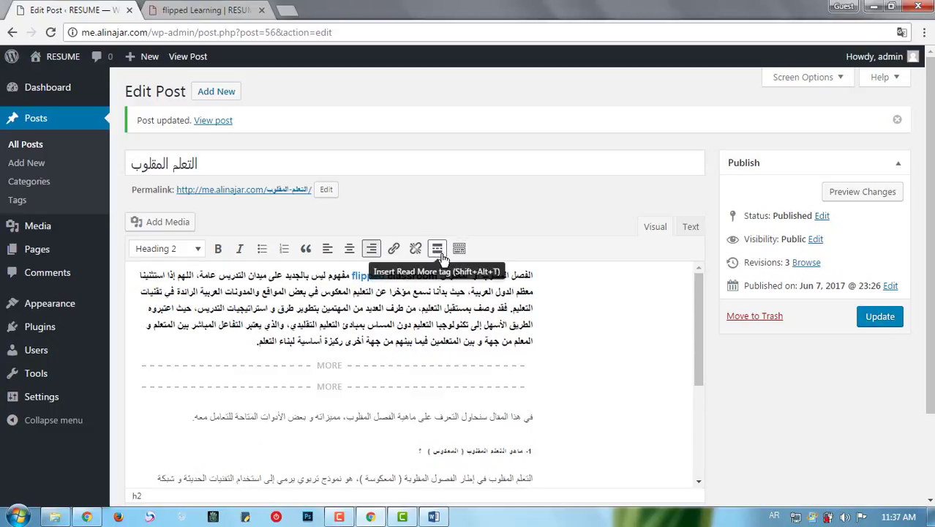
{"action": "left_click", "coordinate": [331, 372]}
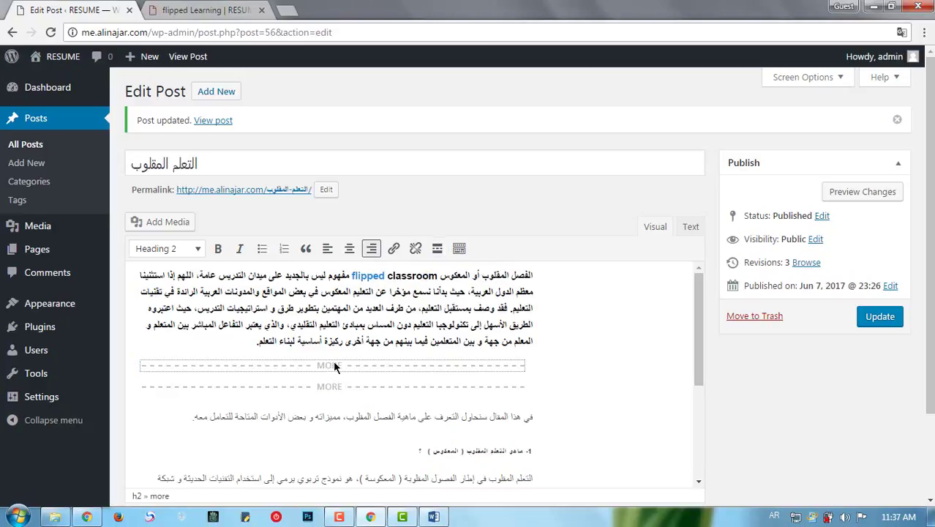
{"action": "key", "text": "Delete"}
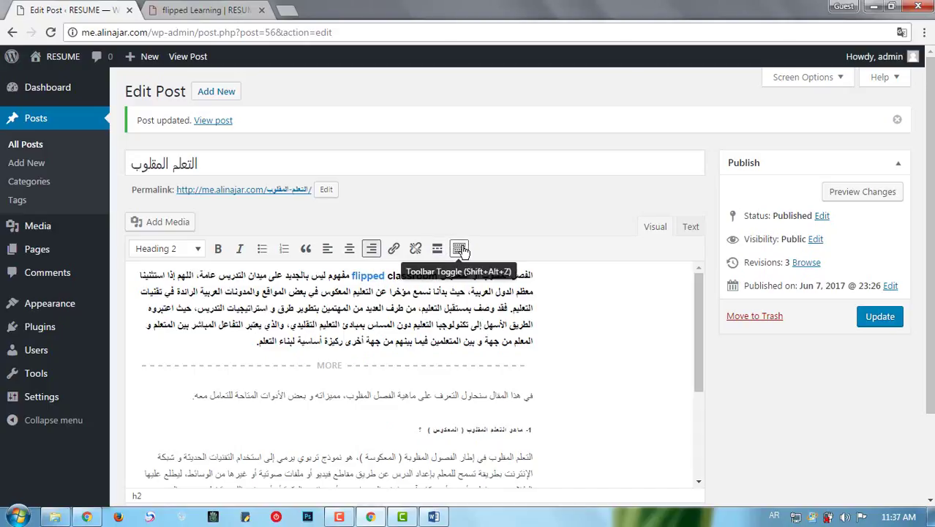
Show the second row of formatting tools and look through the editor's keyboard shortcuts list.
{"action": "left_click", "coordinate": [460, 250]}
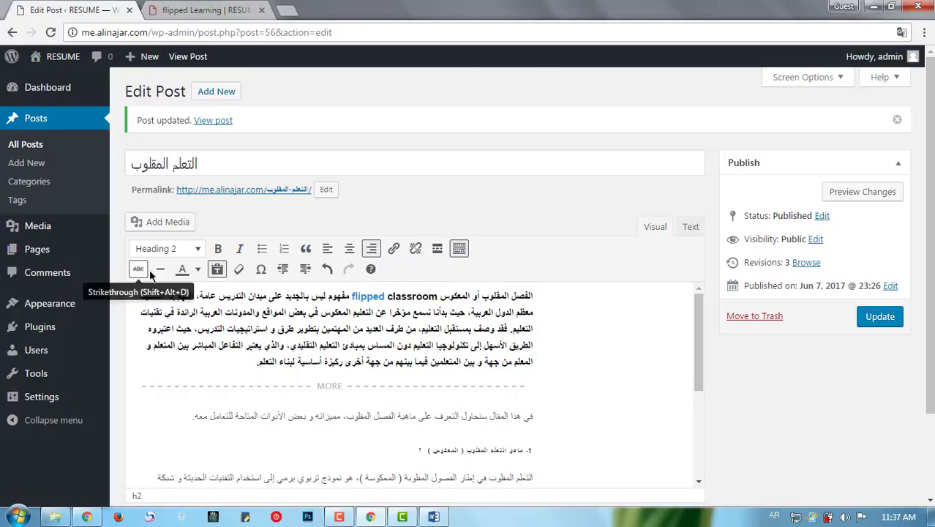
{"action": "left_click", "coordinate": [218, 270]}
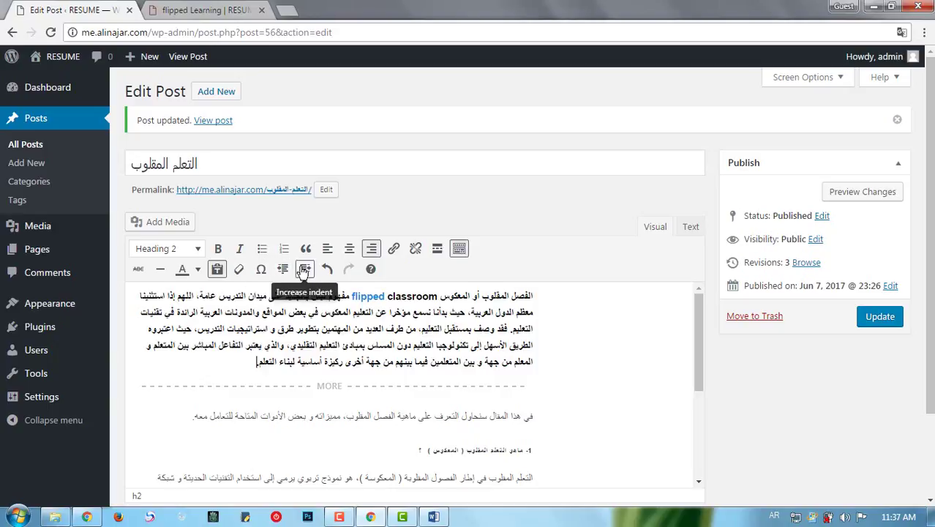
{"action": "left_click", "coordinate": [371, 270]}
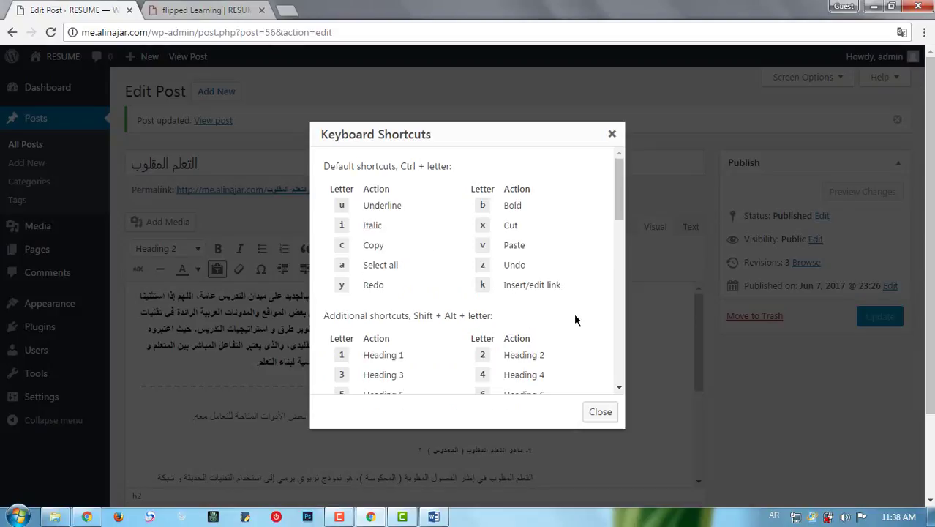
{"action": "scroll", "coordinate": [573, 313], "scroll_direction": "down", "scroll_amount": 3}
{"action": "left_click", "coordinate": [613, 133]}
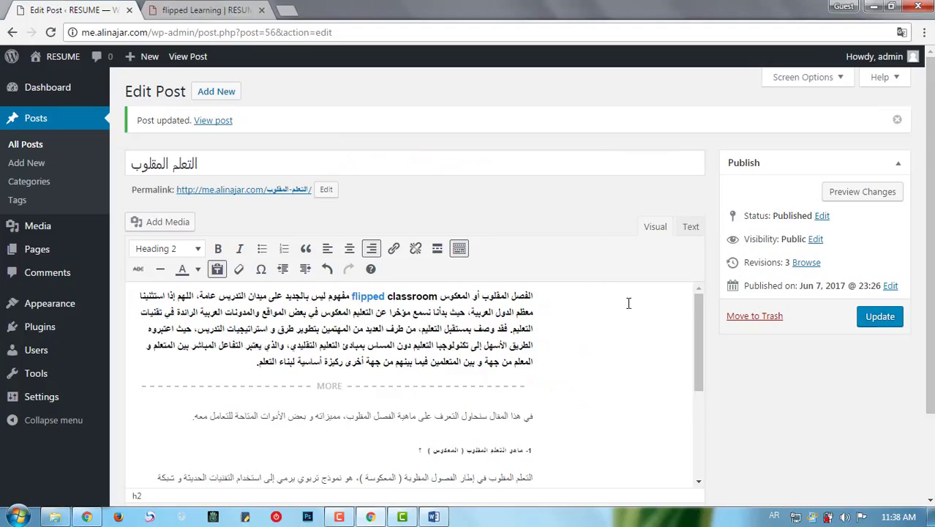
Enlarge the post content area's height and look over the text on both sides of the More break.
{"action": "left_click_drag", "start_coordinate": [930, 243], "coordinate": [932, 285]}
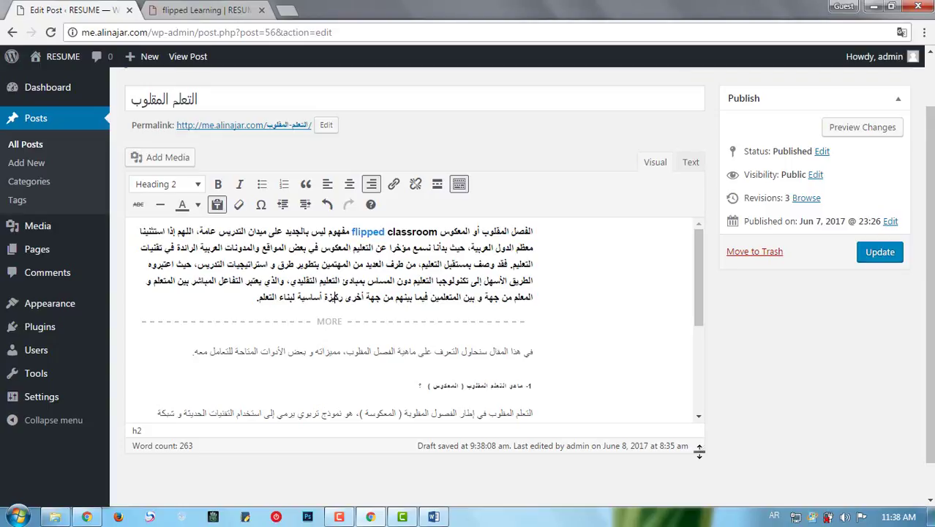
{"action": "left_click_drag", "start_coordinate": [700, 450], "coordinate": [745, 484]}
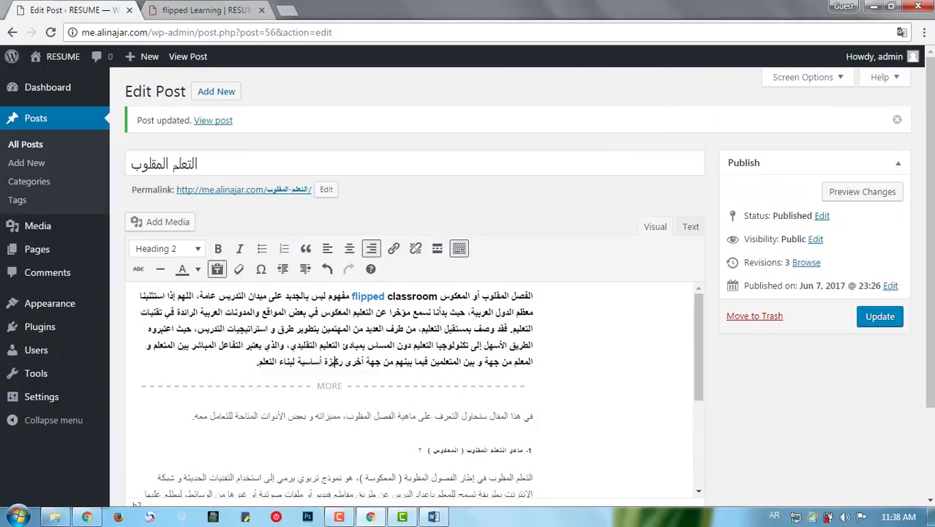
{"action": "scroll", "coordinate": [701, 382], "scroll_direction": "down", "scroll_amount": 1}
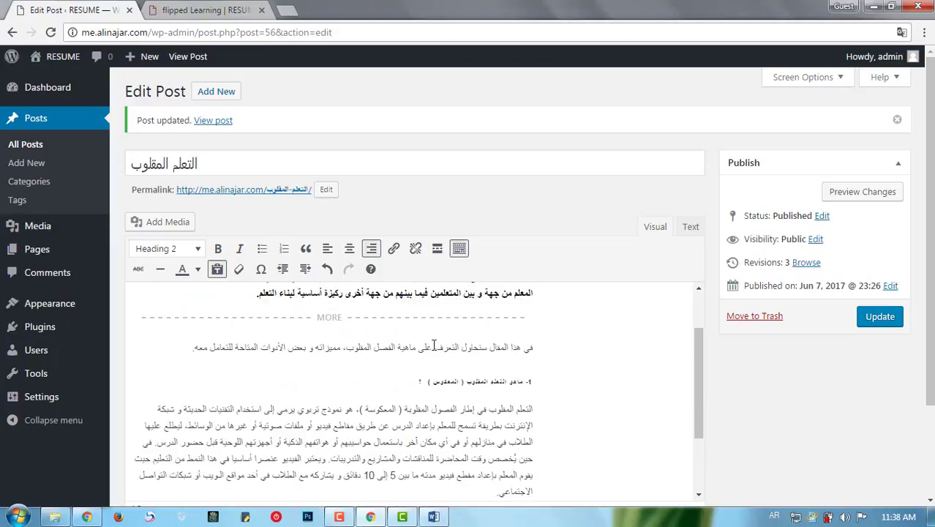
{"action": "scroll", "coordinate": [473, 379], "scroll_direction": "up", "scroll_amount": 1}
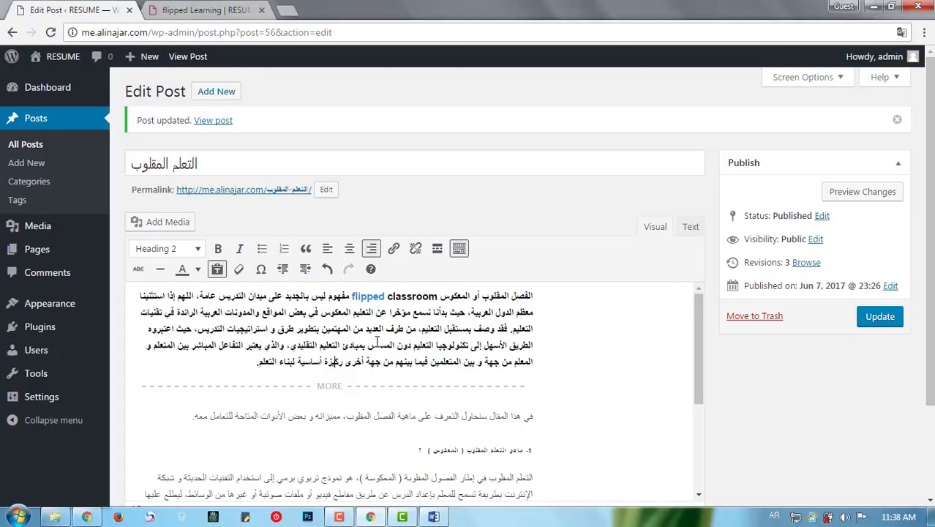
Compare the opening paragraph in the Visual view with its HTML code in the Text view.
{"action": "left_click", "coordinate": [692, 227]}
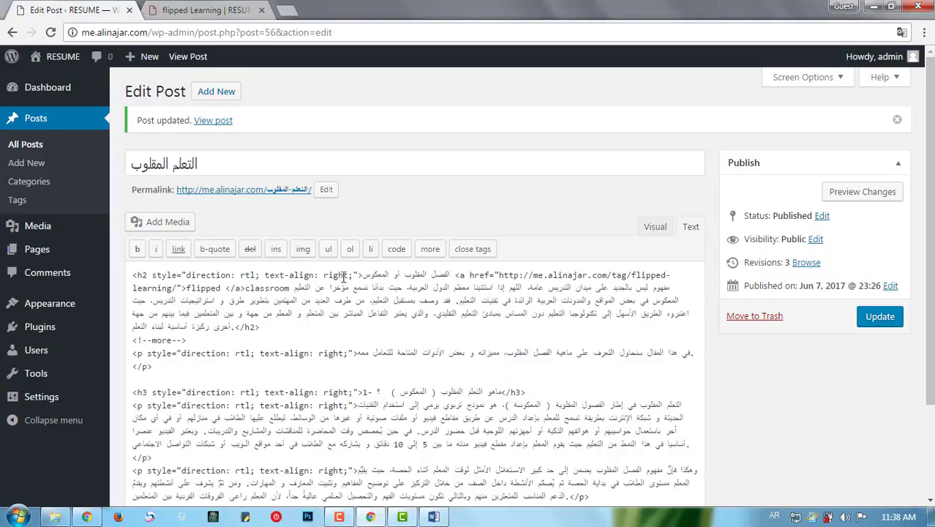
{"action": "left_click", "coordinate": [654, 227]}
{"action": "left_click", "coordinate": [688, 229]}
{"action": "left_click", "coordinate": [662, 233]}
{"action": "triple_click", "coordinate": [423, 316]}
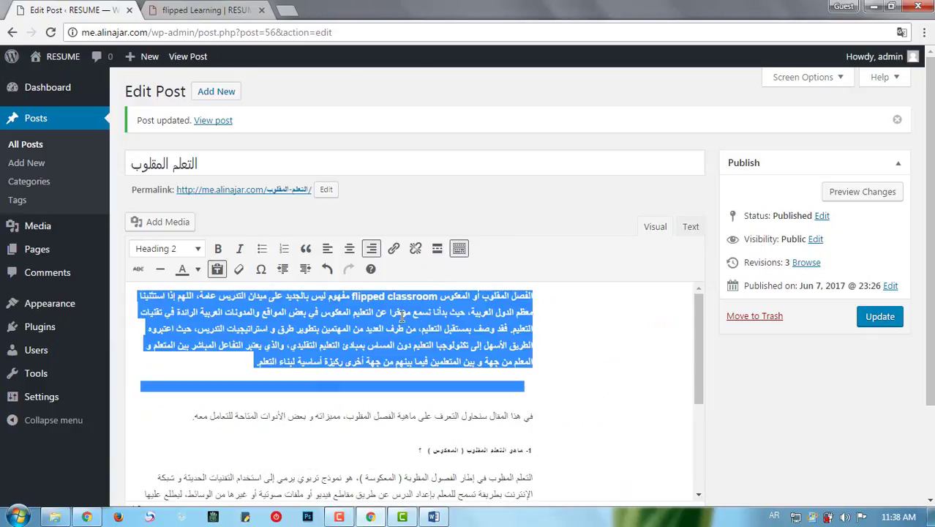
{"action": "left_click", "coordinate": [690, 227]}
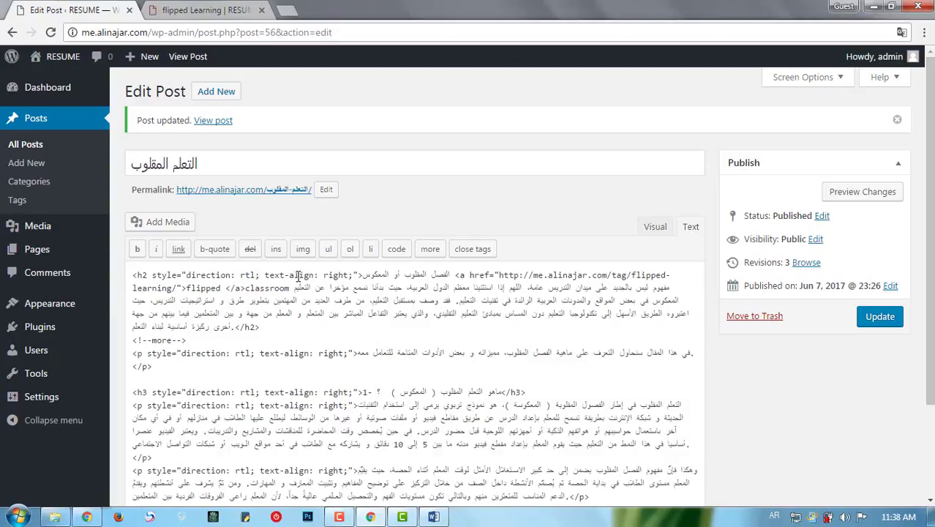
Set the opening h2 paragraph's text-align value to justify in the HTML code.
{"action": "left_click", "coordinate": [143, 277]}
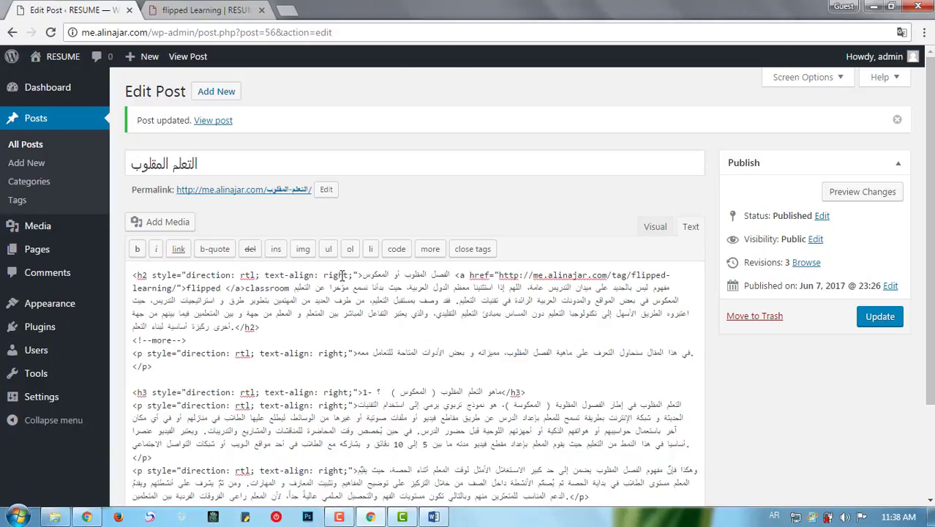
{"action": "double_click", "coordinate": [342, 275]}
{"action": "type", "text": "justi"}
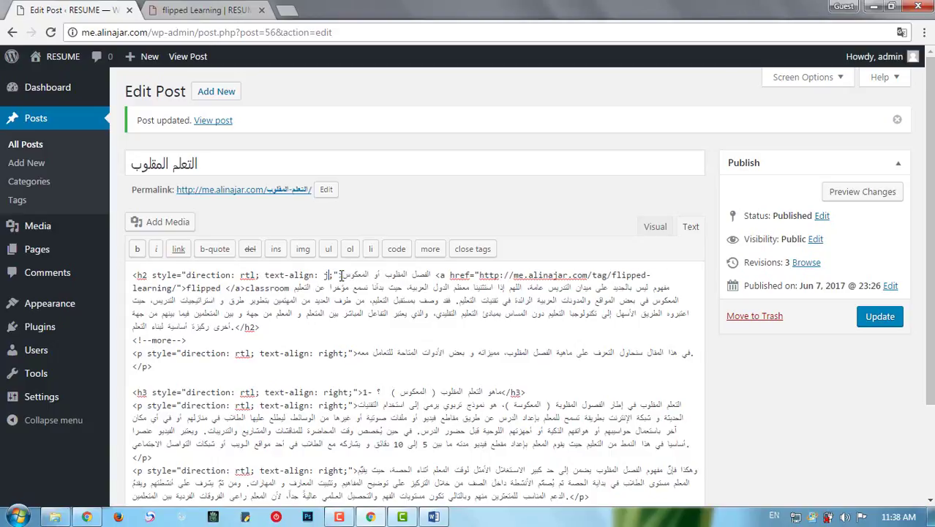
{"action": "type", "text": "fy"}
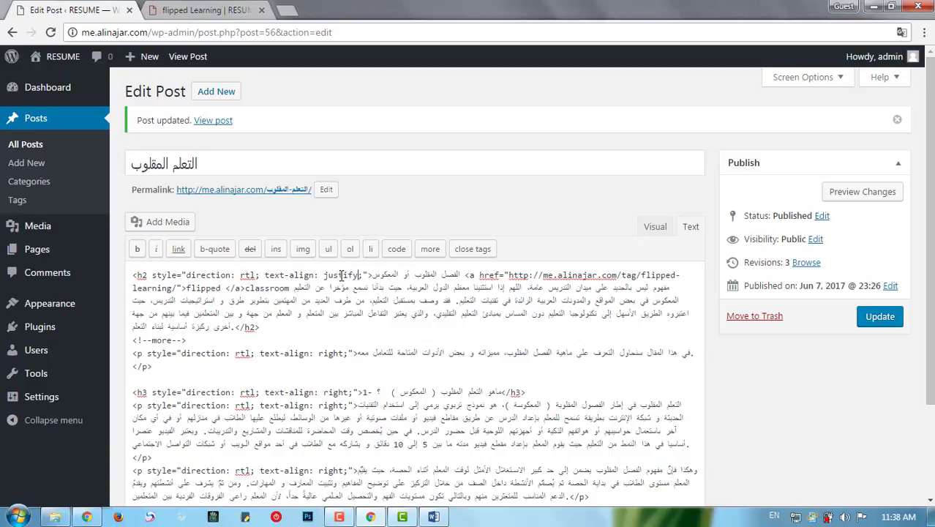
Copy the justify value into the text-align styles of the h3 heading and the three p paragraphs after the More break.
{"action": "double_click", "coordinate": [342, 276]}
{"action": "key", "text": "ctrl+c"}
{"action": "double_click", "coordinate": [330, 353]}
{"action": "key", "text": "ctrl+v"}
{"action": "double_click", "coordinate": [338, 392]}
{"action": "key", "text": "ctrl+v"}
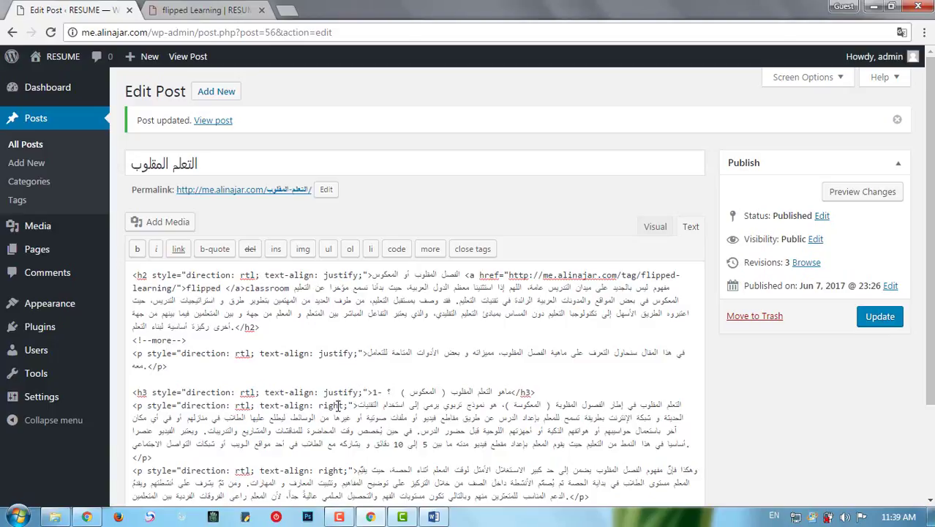
{"action": "double_click", "coordinate": [338, 405]}
{"action": "key", "text": "ctrl+v"}
{"action": "double_click", "coordinate": [331, 471]}
{"action": "key", "text": "ctrl+v"}
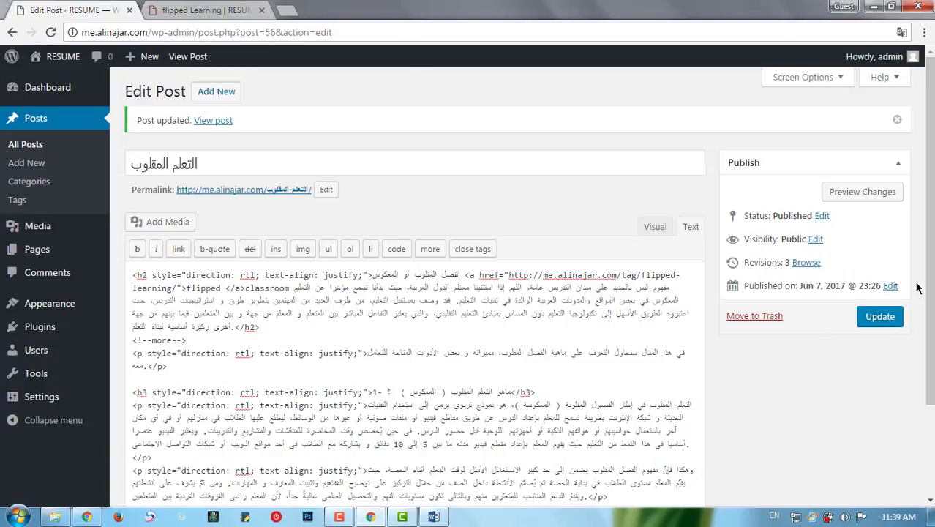
Update the post and check the justified text in the Visual view, returning to the Text view.
{"action": "scroll", "coordinate": [926, 285], "scroll_direction": "down", "scroll_amount": 1}
{"action": "scroll", "coordinate": [926, 285], "scroll_direction": "down", "scroll_amount": 1}
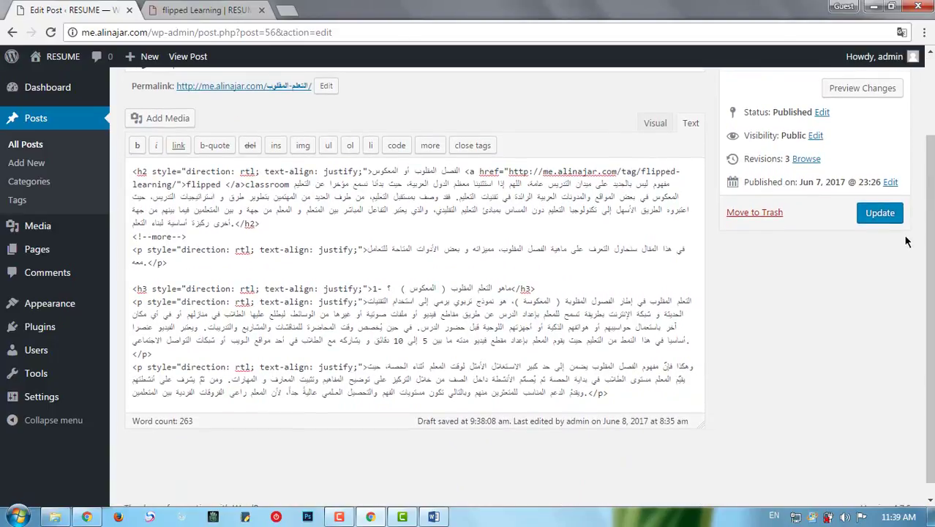
{"action": "left_click", "coordinate": [877, 219]}
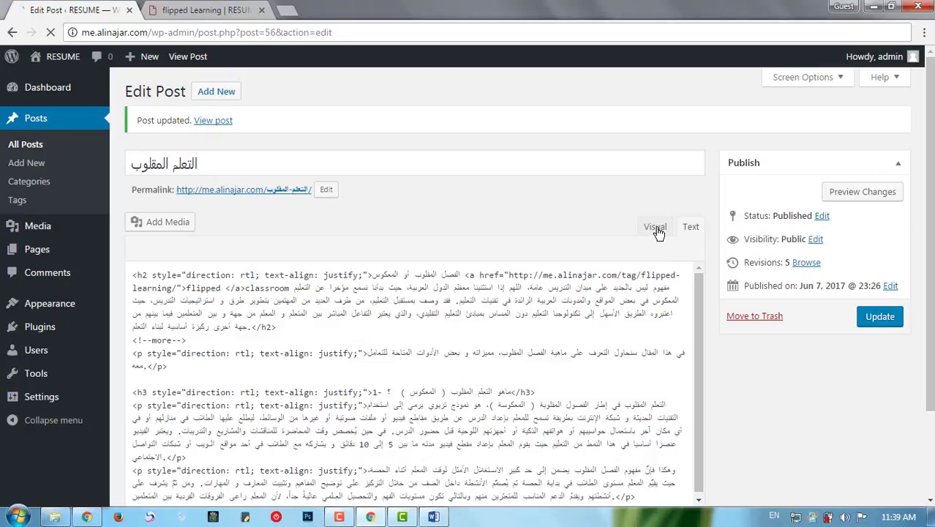
{"action": "left_click", "coordinate": [654, 232]}
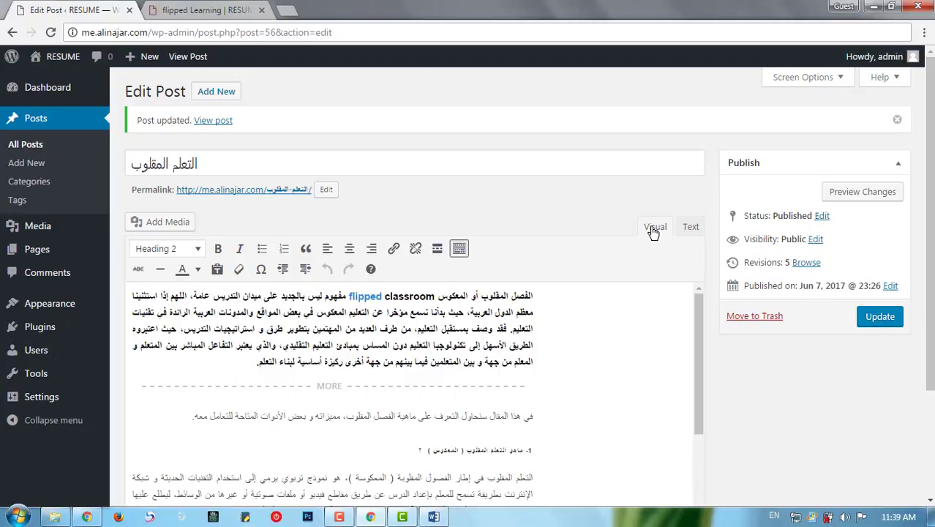
{"action": "left_click", "coordinate": [691, 228]}
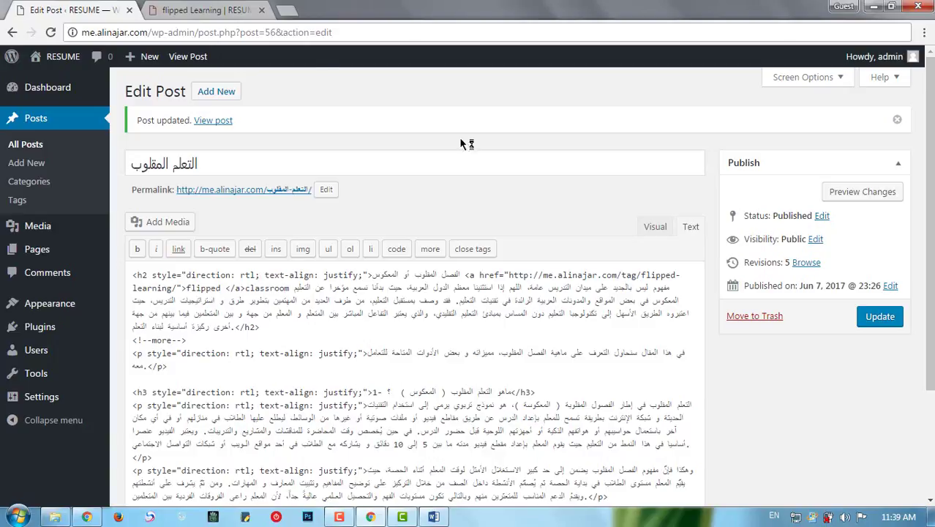
Reload the flipped Learning tag page and open the full post through its Continue reading link.
{"action": "left_click", "coordinate": [220, 10]}
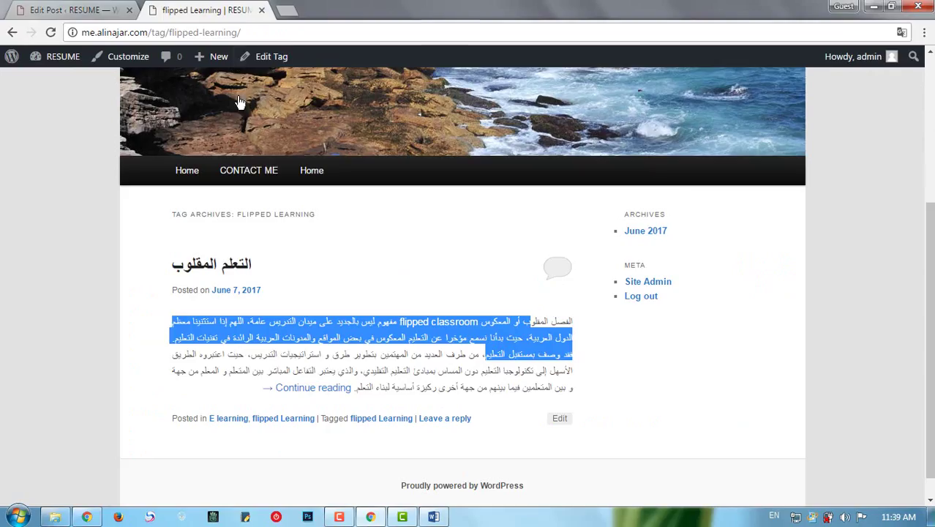
{"action": "right_click", "coordinate": [73, 237]}
{"action": "left_click", "coordinate": [101, 276]}
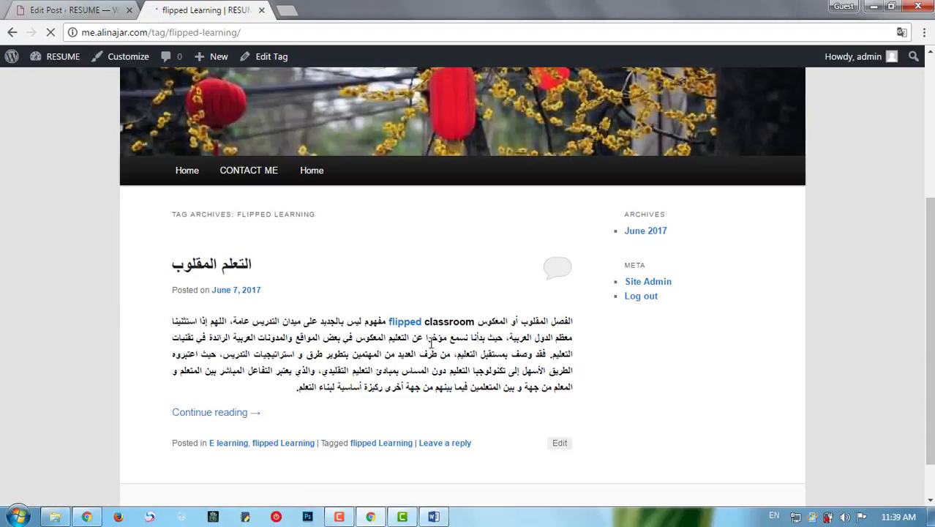
{"action": "left_click", "coordinate": [251, 413]}
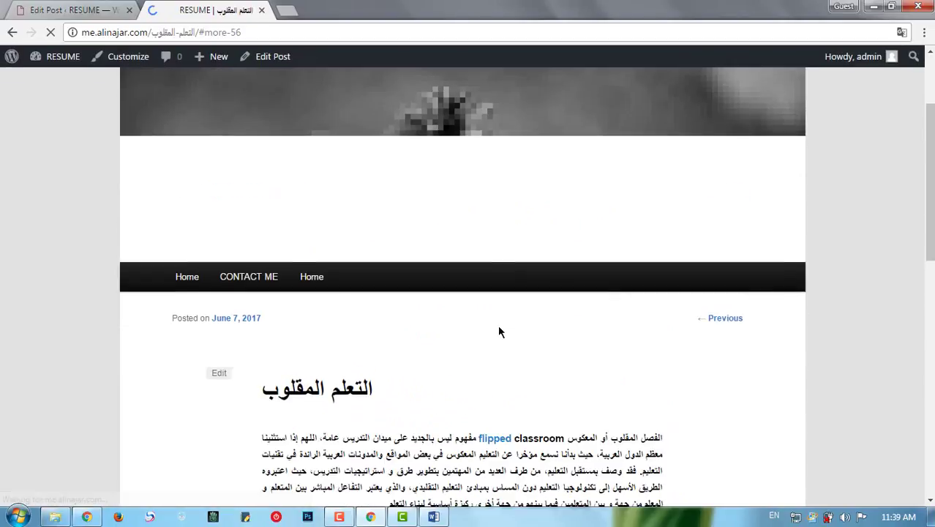
Examine the justified alignment of the published post's paragraphs, and return to the post editor.
{"action": "left_click_drag", "start_coordinate": [930, 202], "coordinate": [932, 303]}
{"action": "left_click_drag", "start_coordinate": [529, 179], "coordinate": [584, 146]}
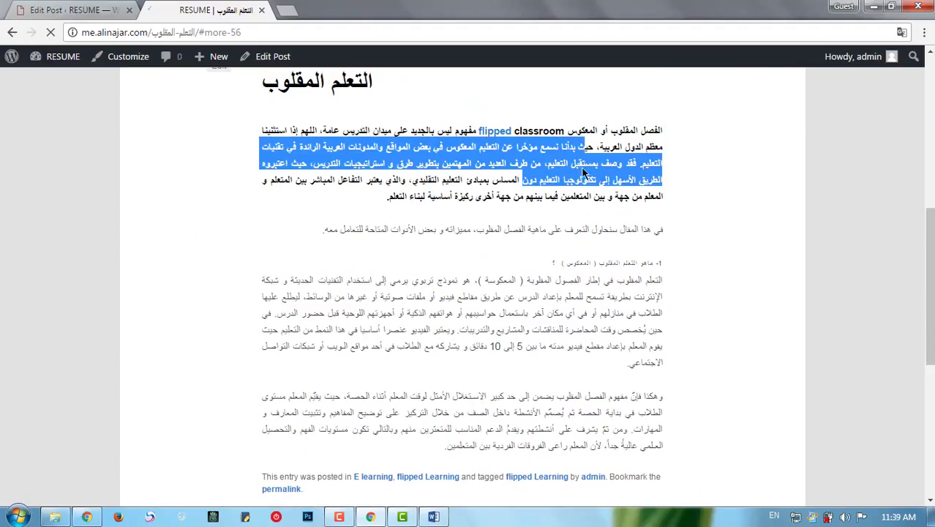
{"action": "left_click", "coordinate": [532, 330]}
{"action": "left_click_drag", "start_coordinate": [532, 330], "coordinate": [577, 311]}
{"action": "left_click", "coordinate": [567, 425]}
{"action": "left_click_drag", "start_coordinate": [567, 425], "coordinate": [583, 385]}
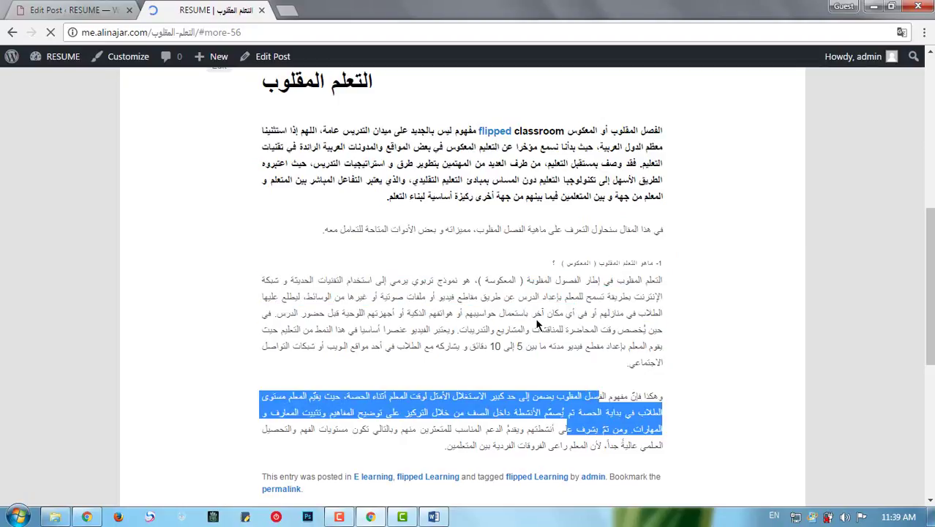
{"action": "left_click", "coordinate": [539, 326]}
{"action": "left_click", "coordinate": [91, 8]}
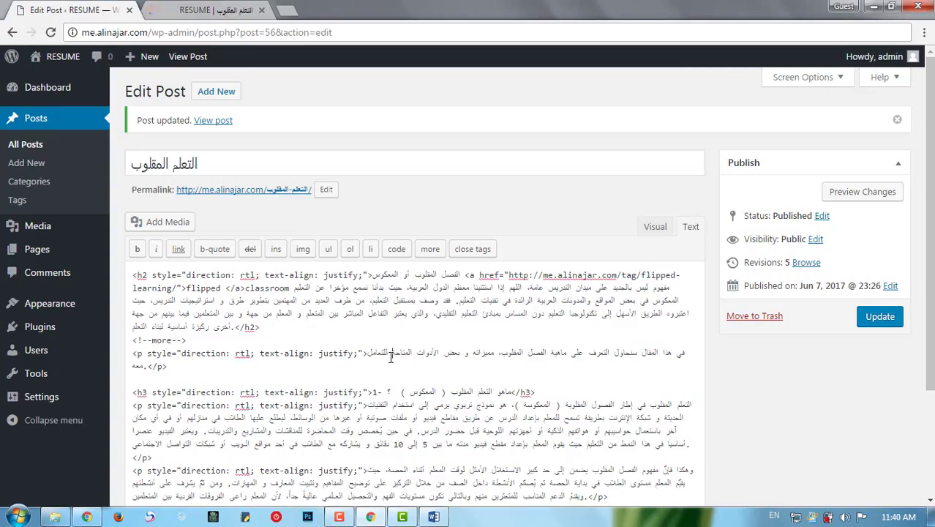